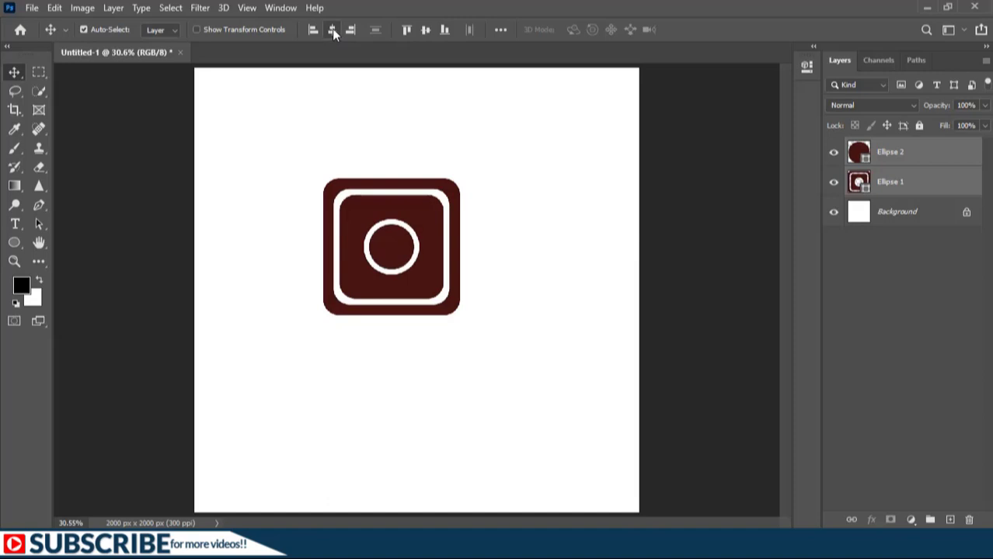
Merge the two ellipse layers and their path components, then draw a small flash-dot circle
right_click(893, 166)
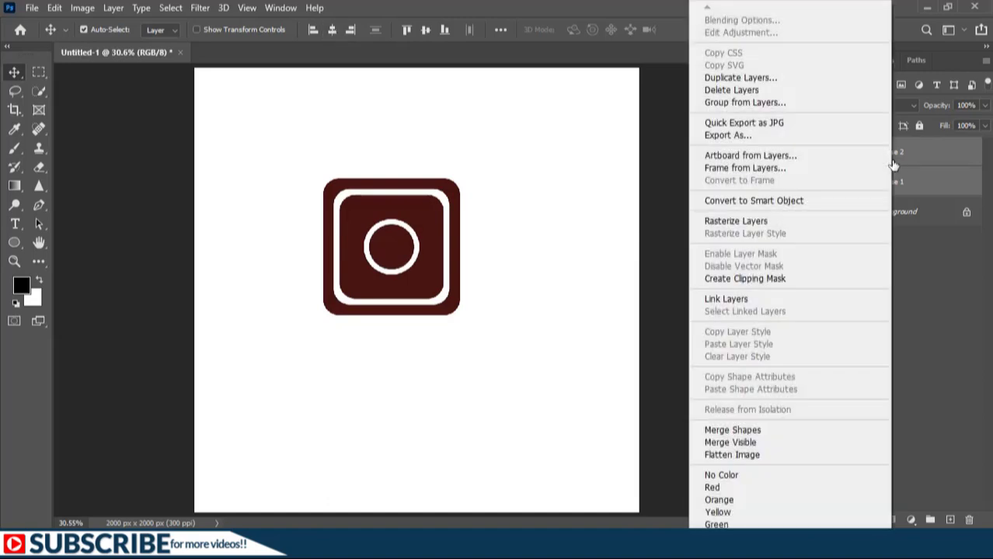
left_click(748, 432)
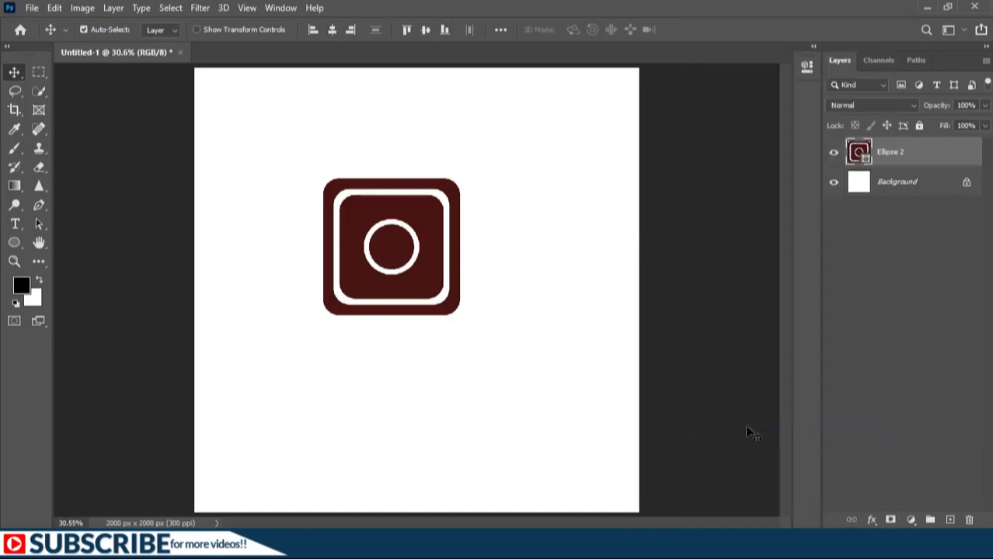
left_click_drag(40, 226, 89, 236)
left_click(512, 33)
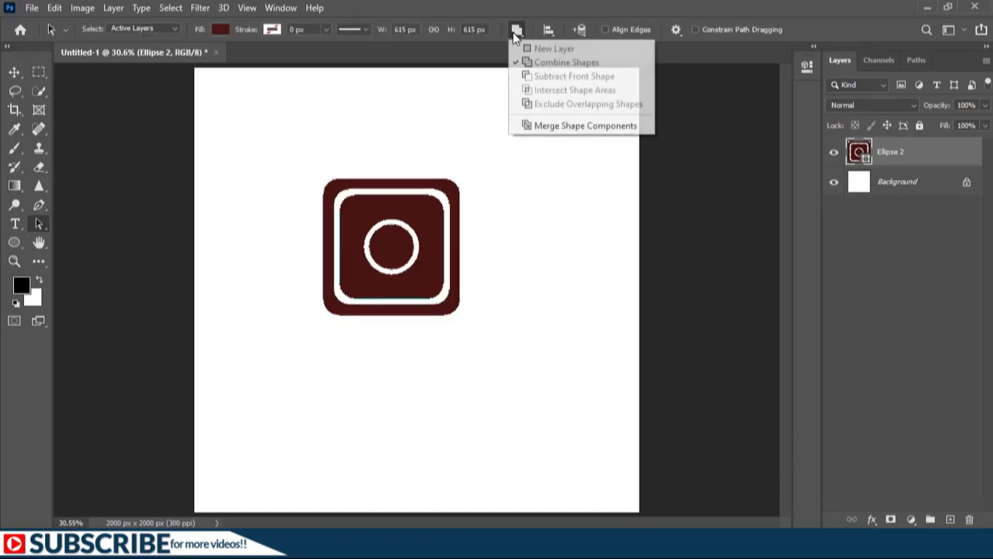
left_click(551, 127)
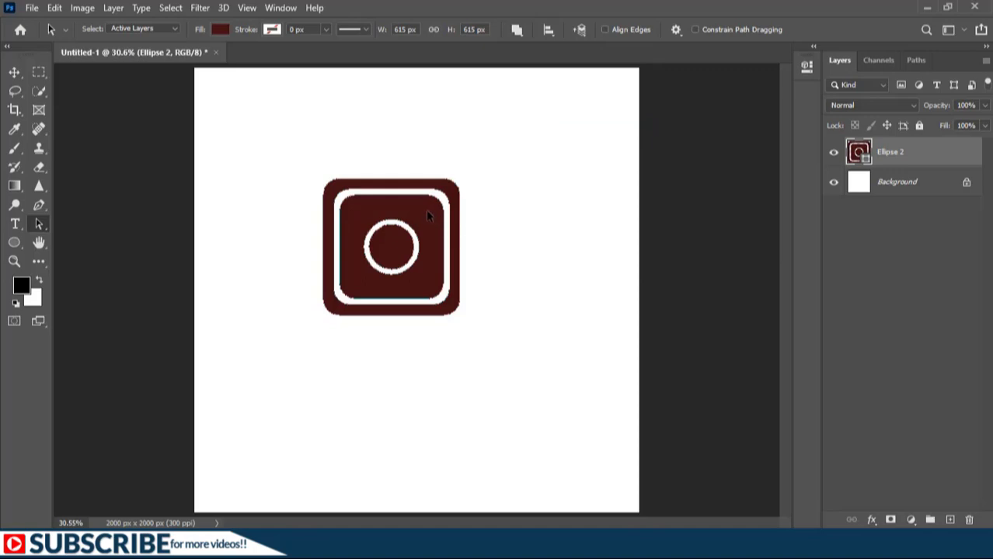
left_click(16, 243)
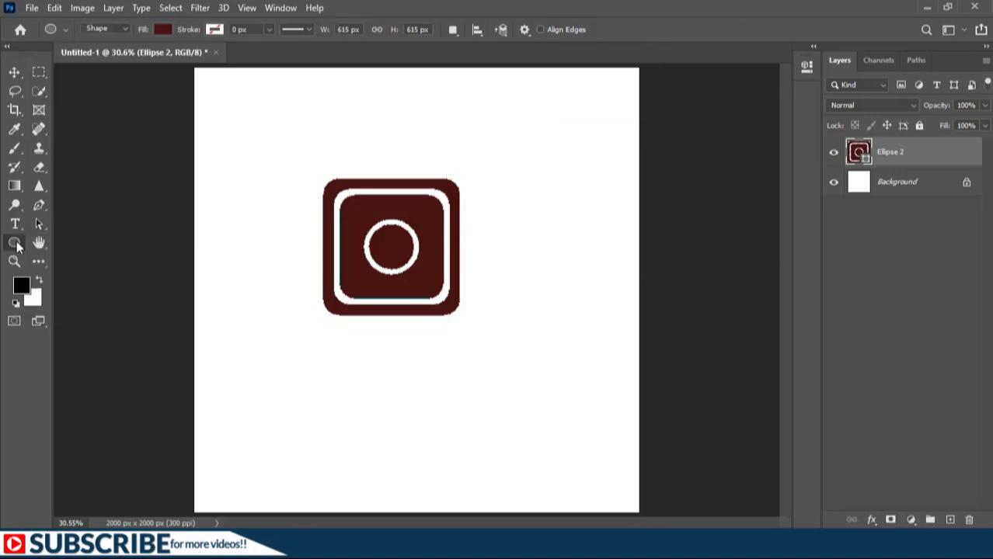
left_click_drag(508, 178, 526, 193)
Move the small circle into the icon's top-right corner and merge it with Ellipse 2
key("v")
scroll(537, 179, "up", 3)
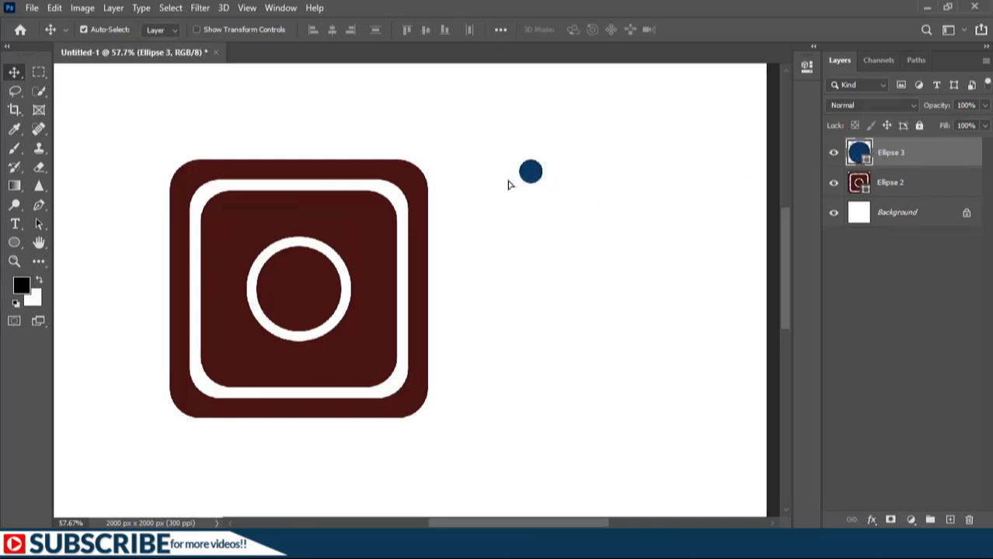
left_click_drag(531, 173, 369, 227)
left_click(886, 183, "shift")
right_click(886, 165)
left_click(746, 429)
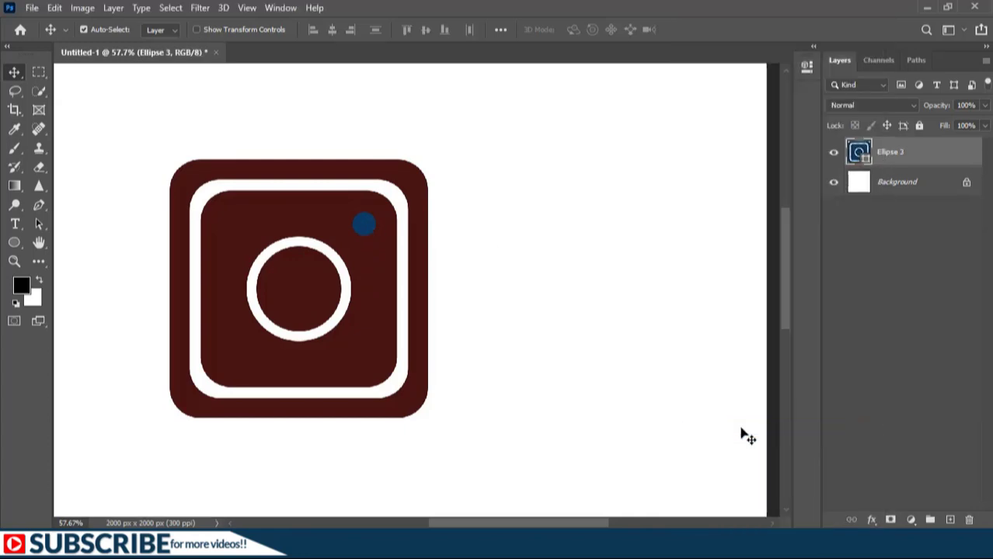
Cut the flash dot out with Subtract Front Shape, then merge the shape components
left_click(39, 225)
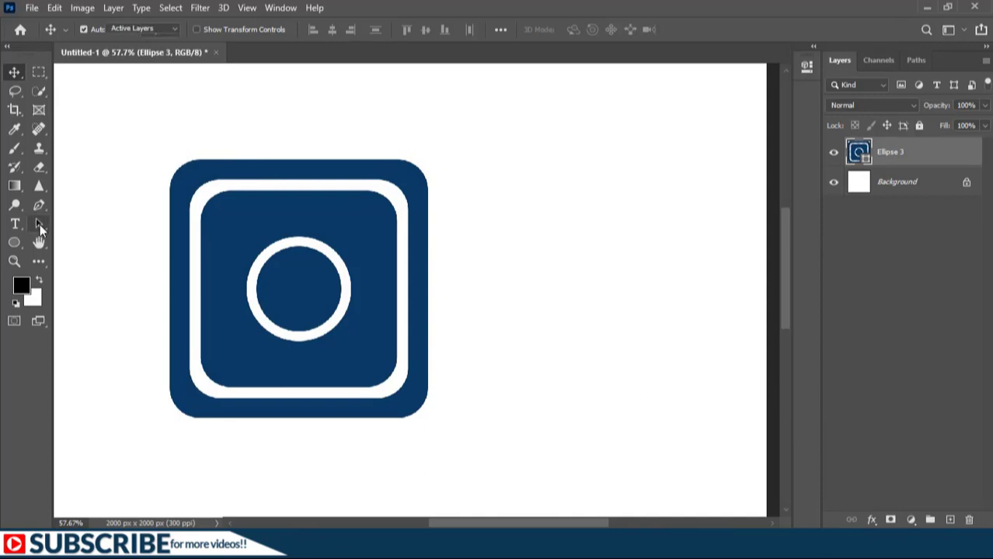
left_click(41, 227)
left_click(375, 237)
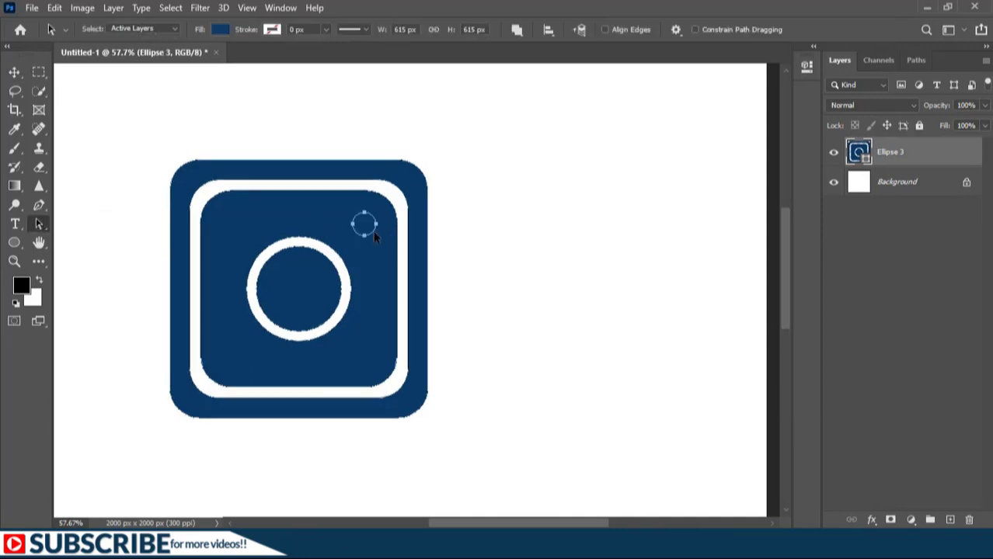
left_click(516, 30)
left_click(559, 75)
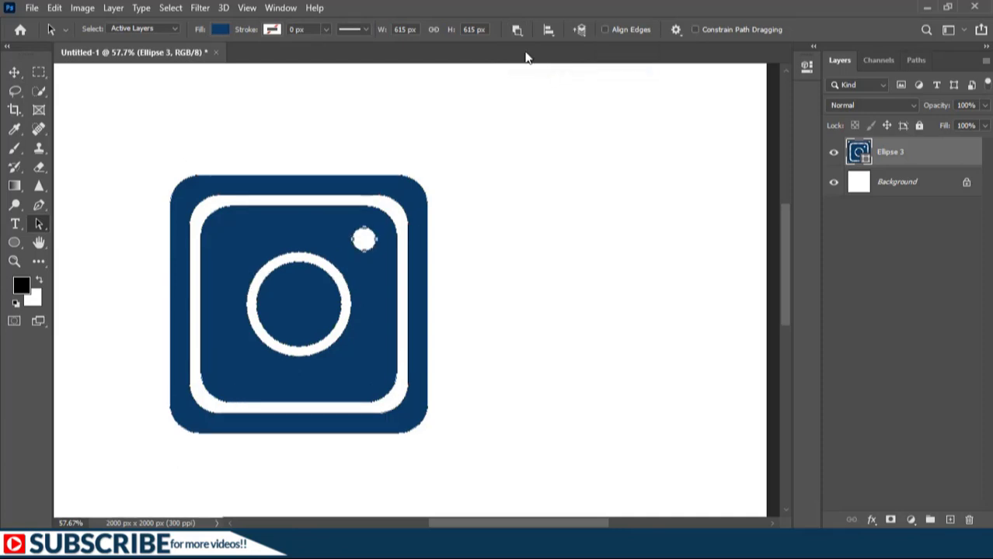
left_click(517, 29)
left_click(562, 126)
key("ctrl+0")
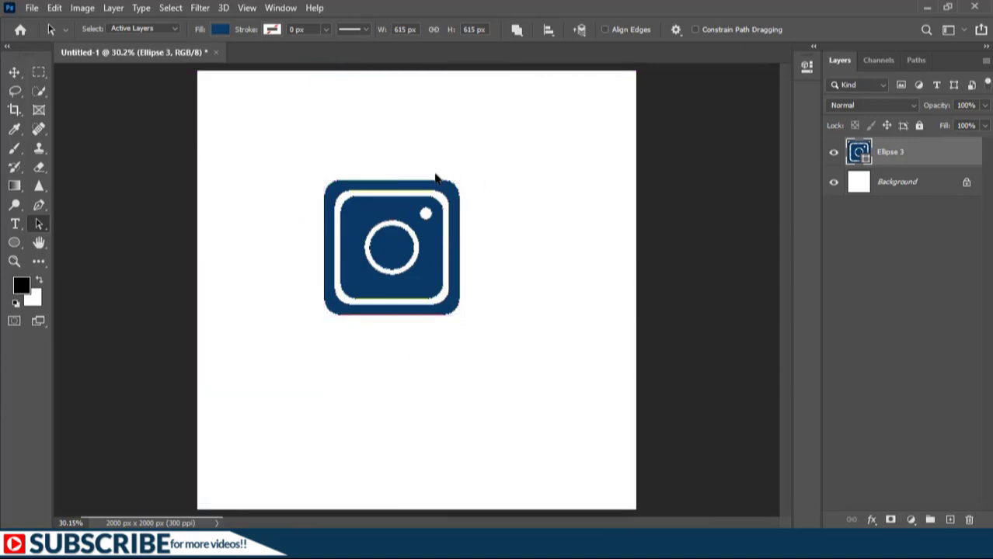
Define the camera icon as custom shape 'IG' and delete its layer
left_click(14, 244)
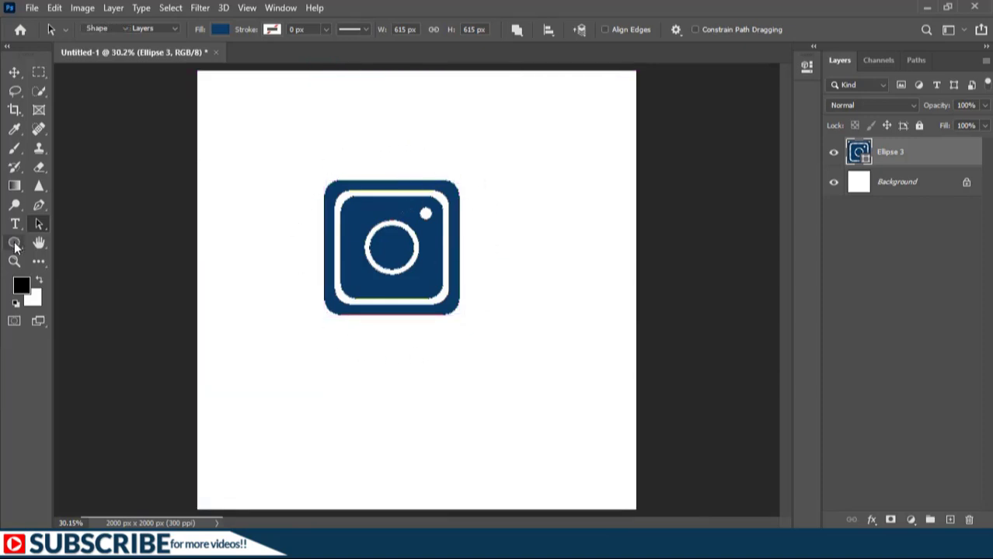
right_click(376, 206)
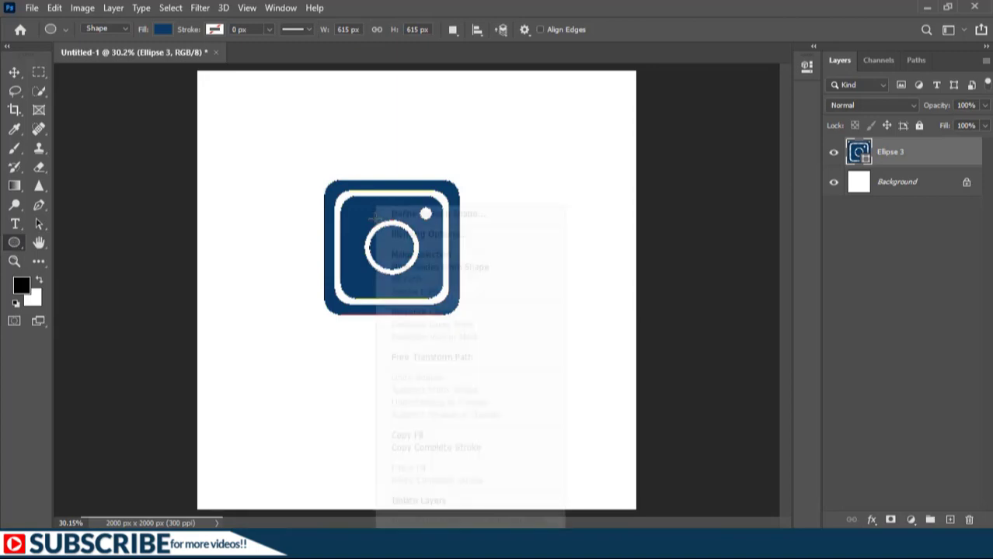
left_click(424, 217)
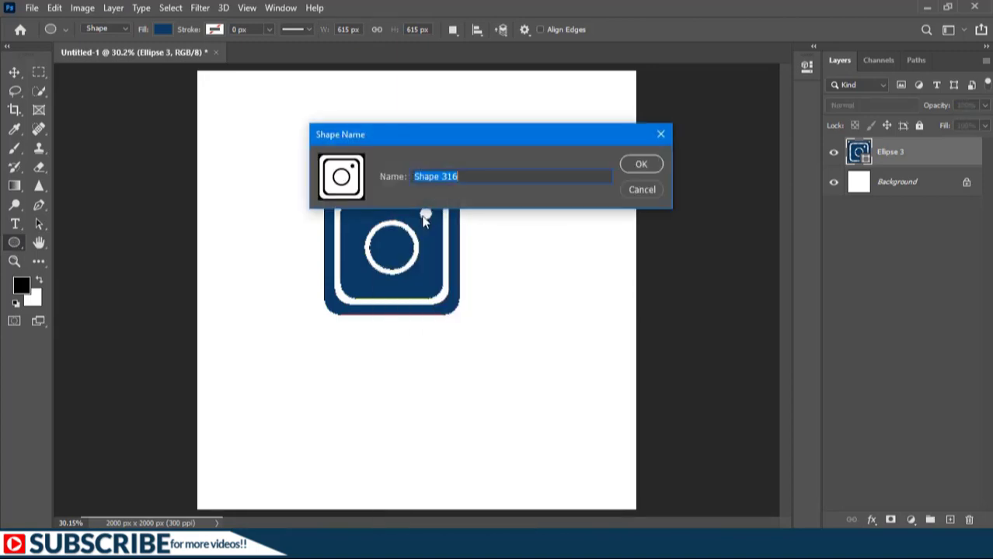
type("IG")
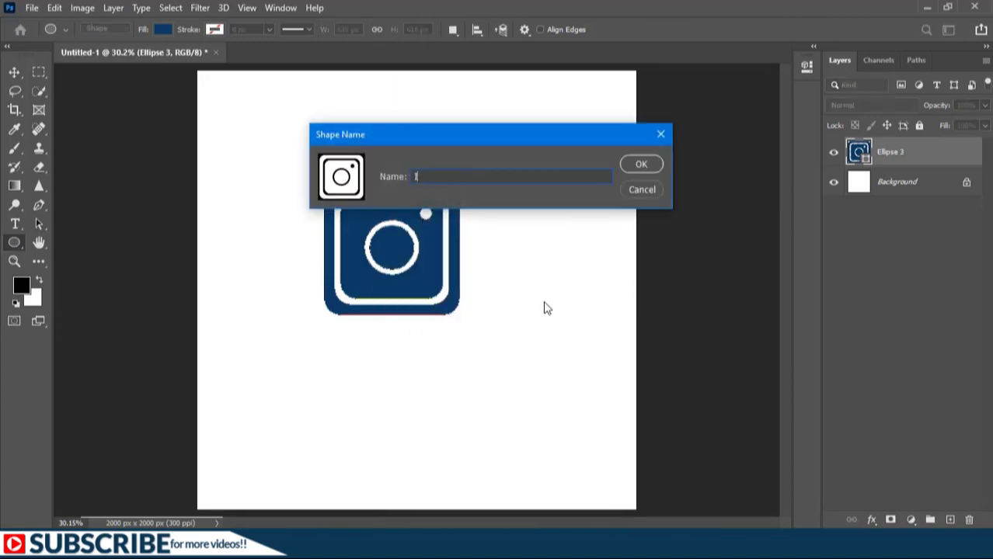
left_click(640, 165)
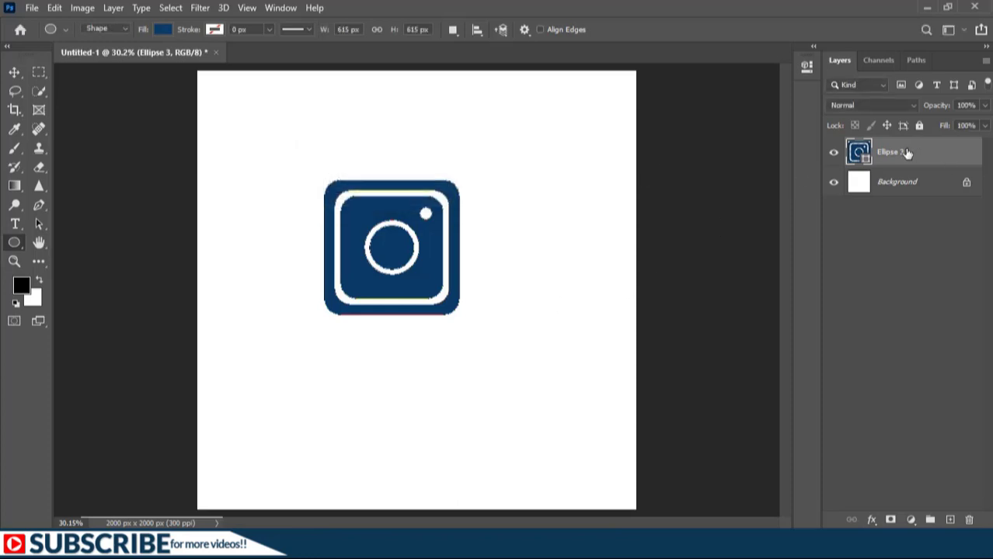
key("Delete")
right_click(14, 242)
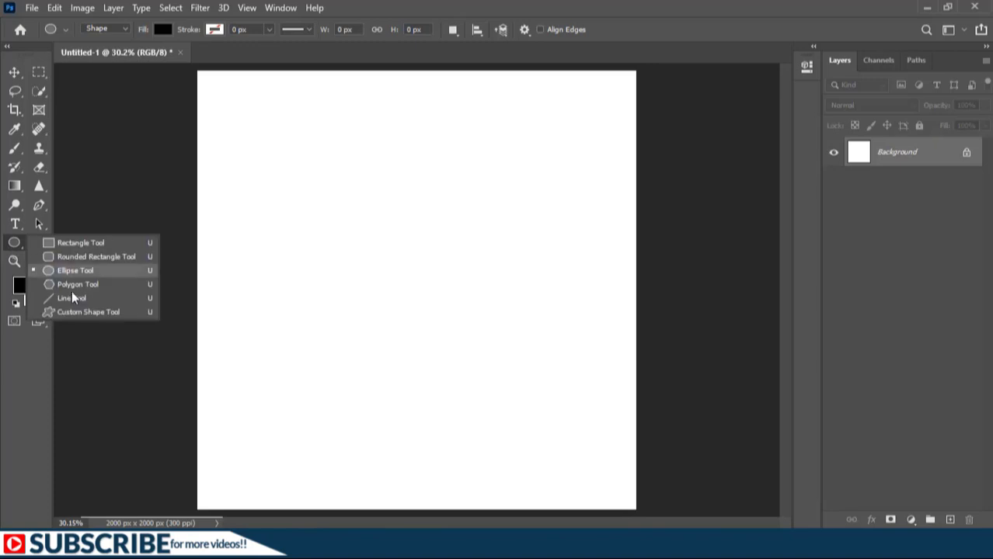
Draw the saved IG custom shape on the canvas
left_click(75, 312)
right_click(510, 283)
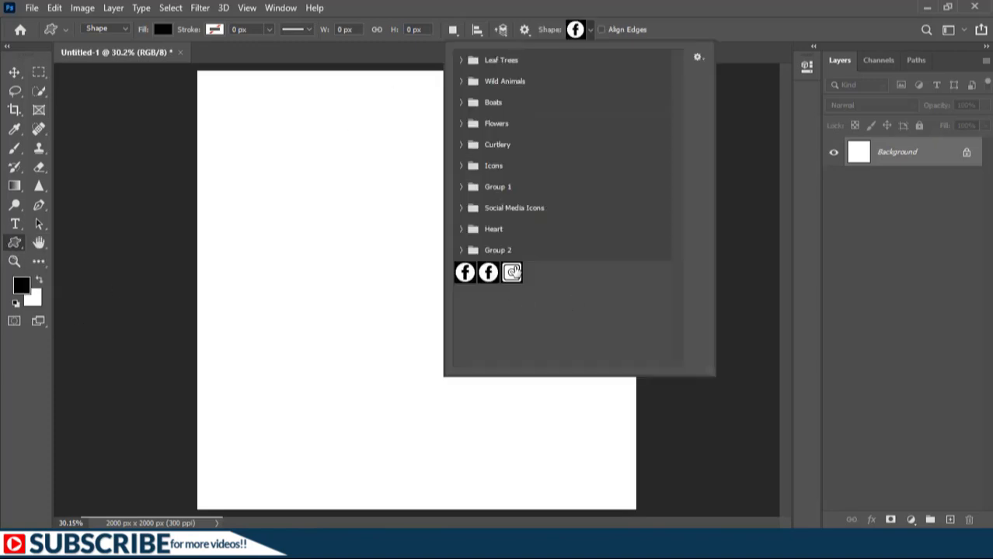
double_click(511, 272)
left_click_drag(297, 150, 416, 262)
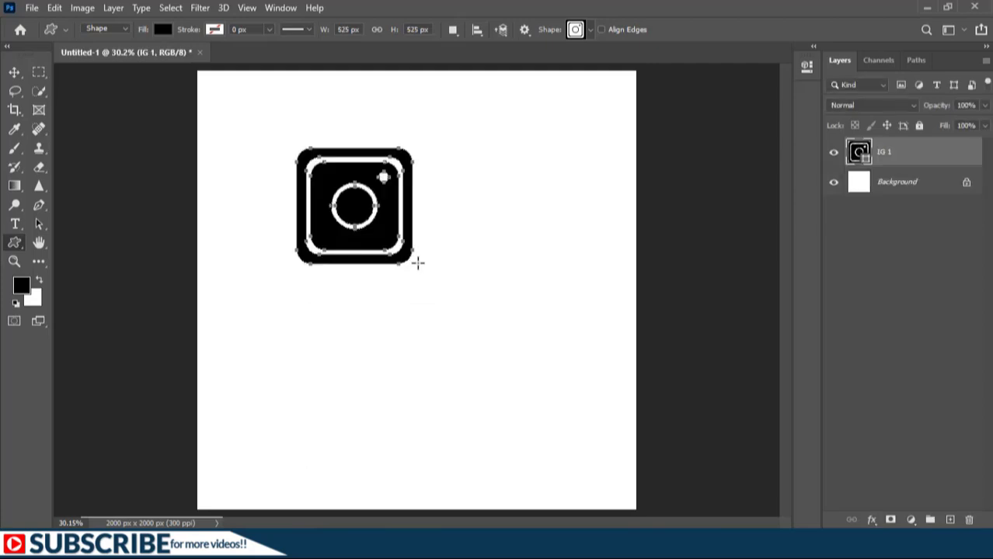
Fill the logo with the red-to-purple gradient preset and set its angle
left_click(168, 27)
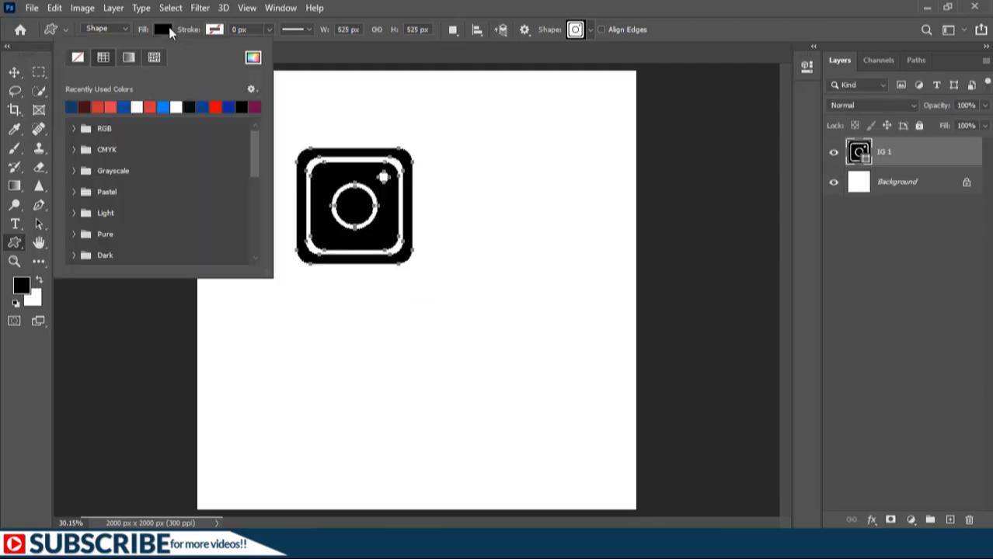
left_click(126, 59)
left_click(70, 109)
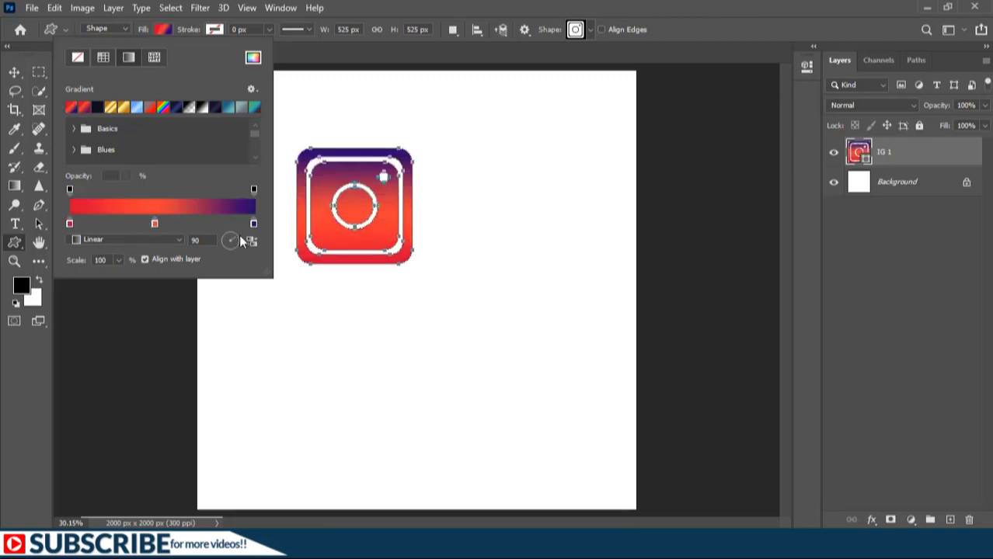
left_click(395, 252)
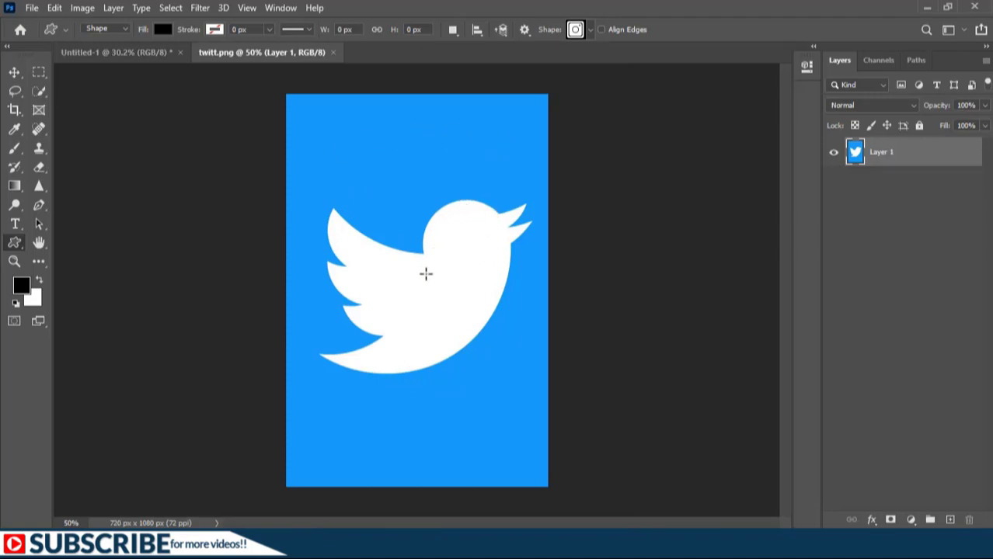
Select the Pen tool and set its mode to Shape
scroll(403, 403, "up", 2)
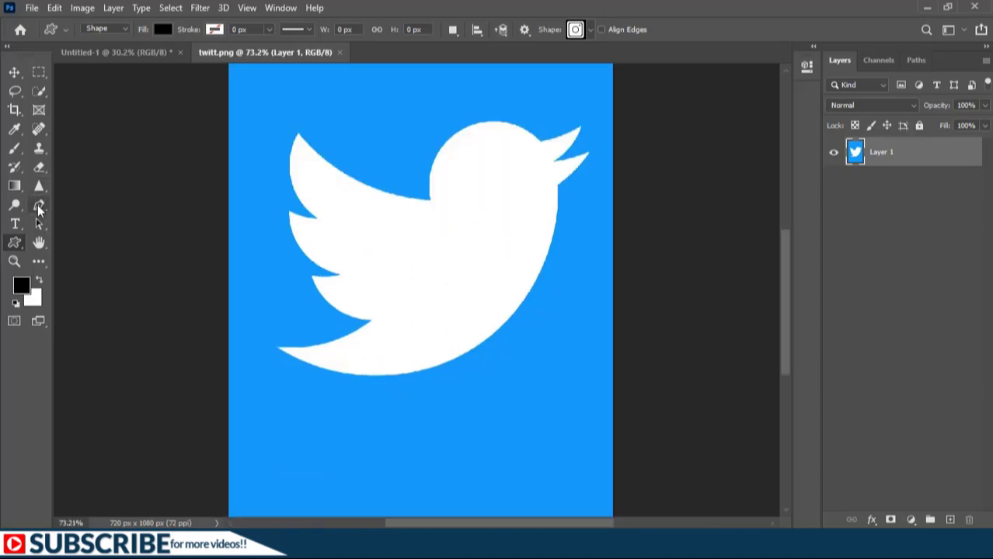
left_click(39, 206)
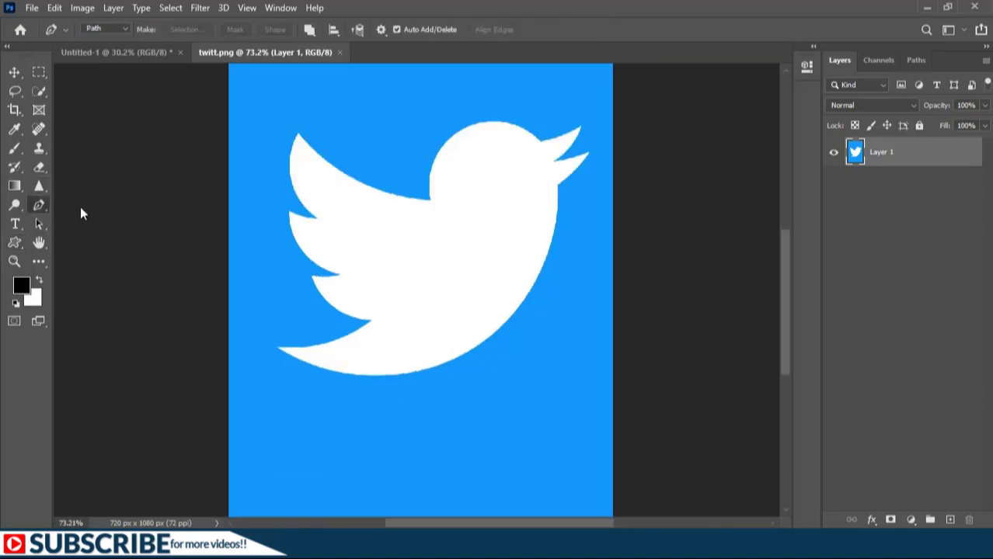
left_click(102, 28)
left_click(101, 43)
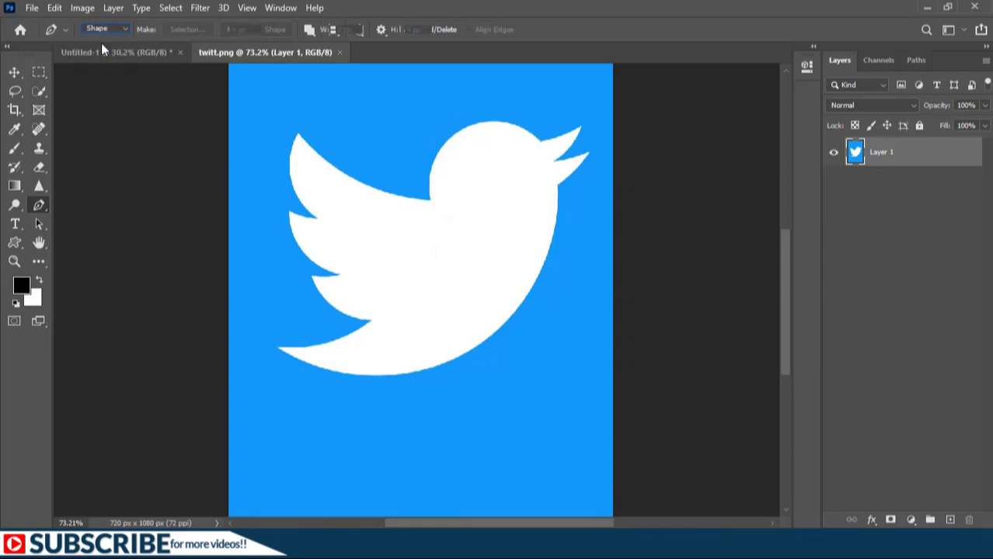
Set the pen shape's fill to No Color and its stroke to black, 1 px
left_click(162, 29)
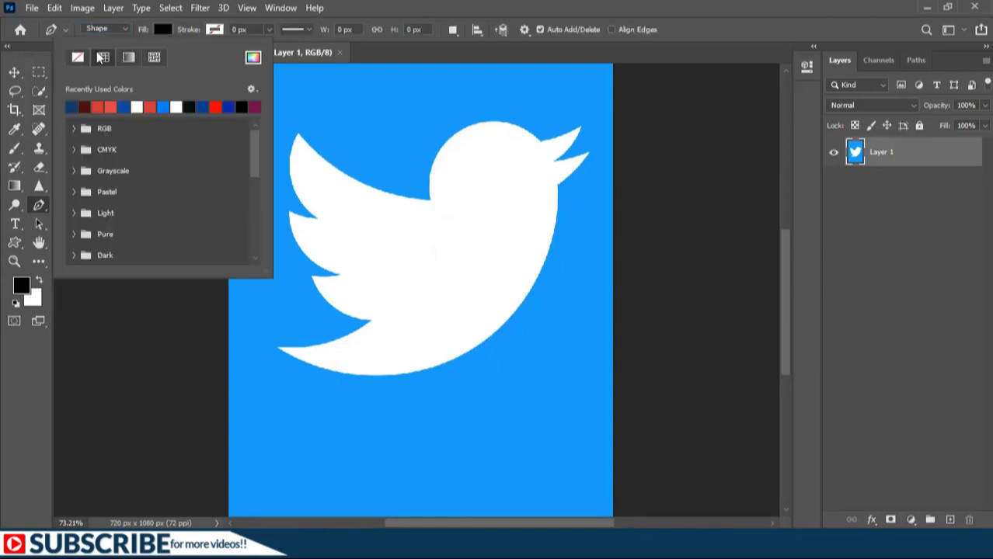
left_click(77, 57)
left_click(212, 29)
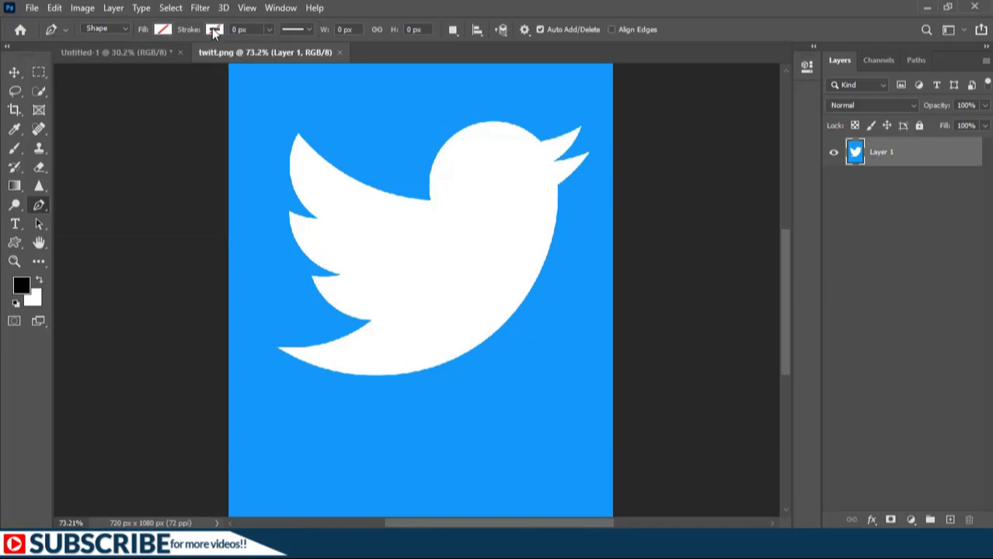
left_click(212, 29)
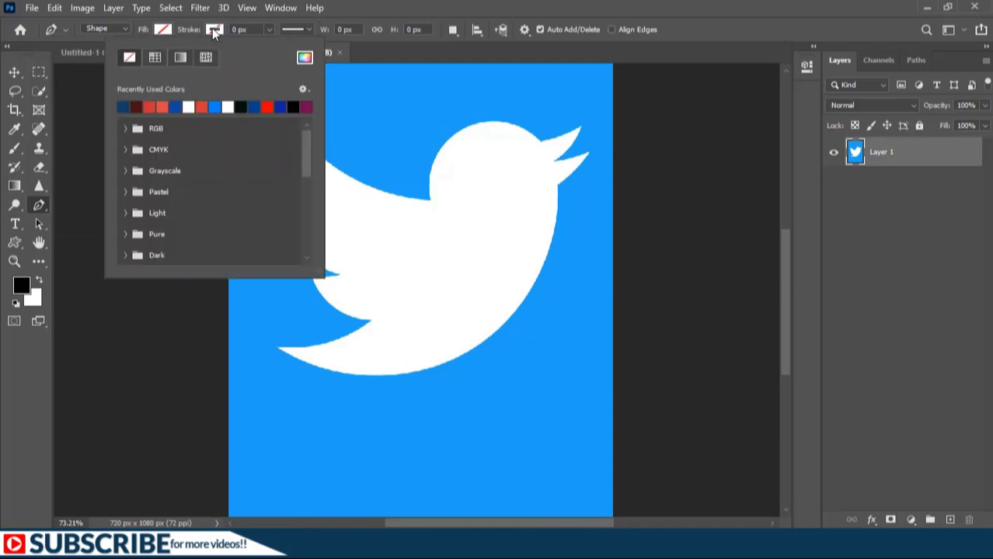
left_click(241, 106)
left_click(251, 29)
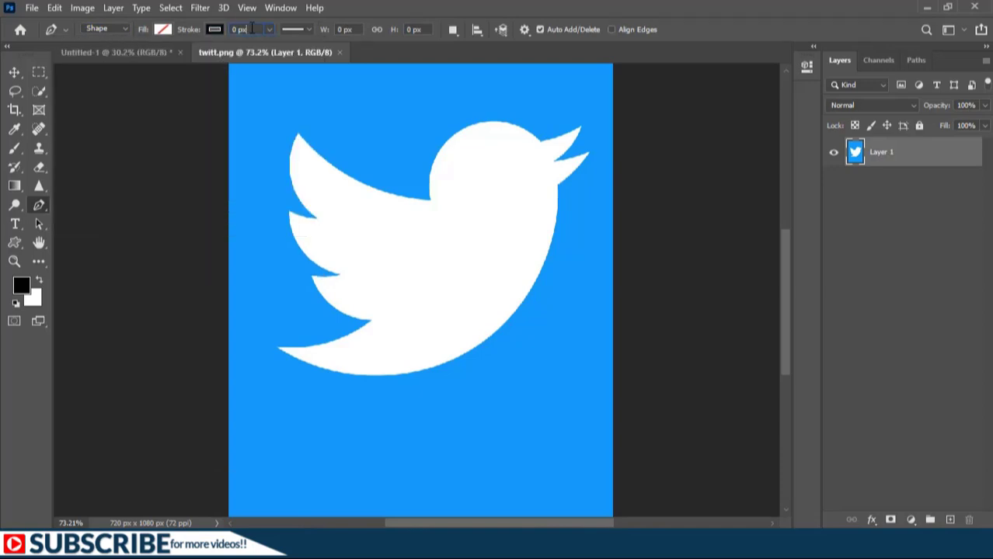
double_click(252, 29)
type("1")
Trace the bird's outline from the tail tip along the back and around the beak
left_click_drag(278, 349, 421, 459)
left_click_drag(556, 184, 543, 90)
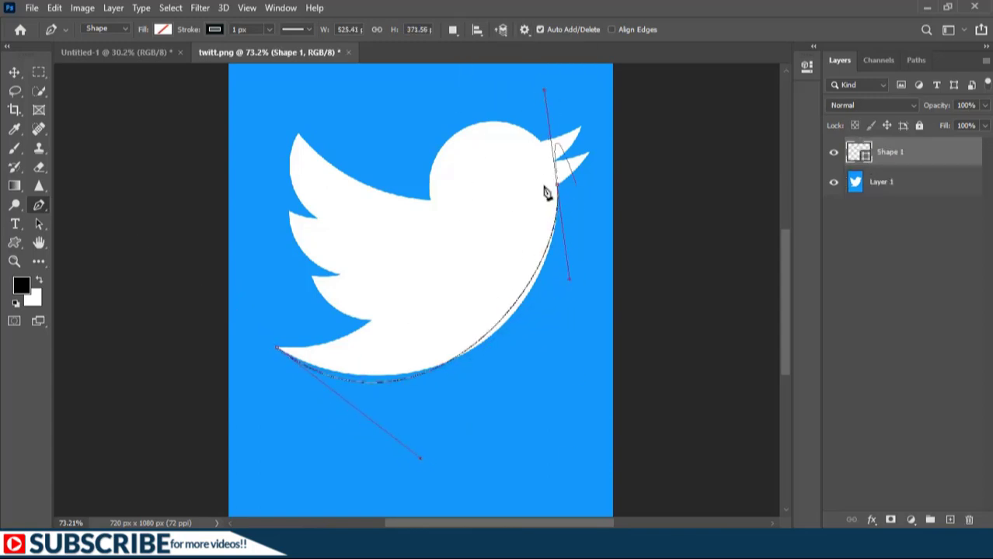
left_click(556, 185, "alt")
scroll(545, 270, "up", 3)
left_click(548, 229)
left_click(470, 247)
left_click(530, 175)
left_click_drag(440, 203, 405, 206)
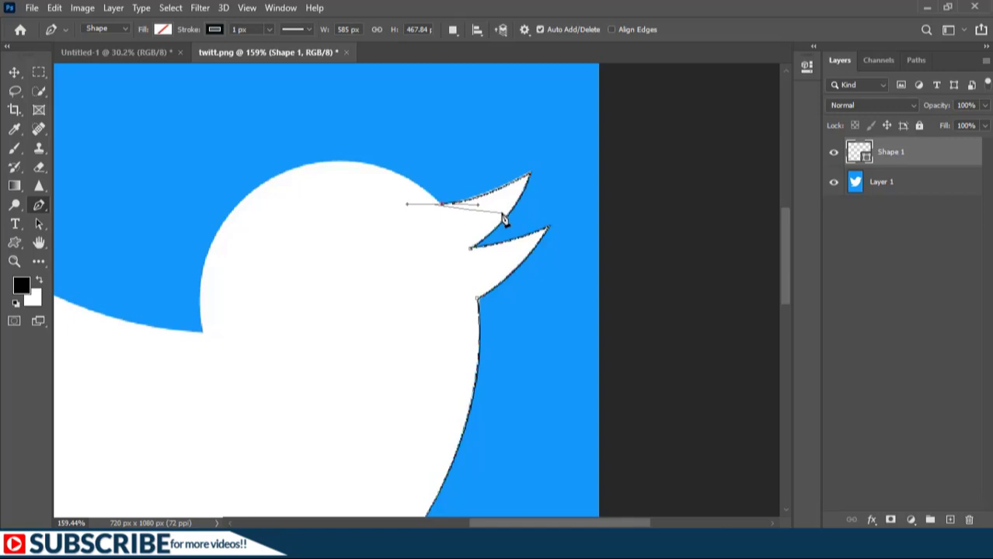
Curve the bird outline up and around the head
left_click(441, 204, "alt")
left_click_drag(442, 205, 360, 74)
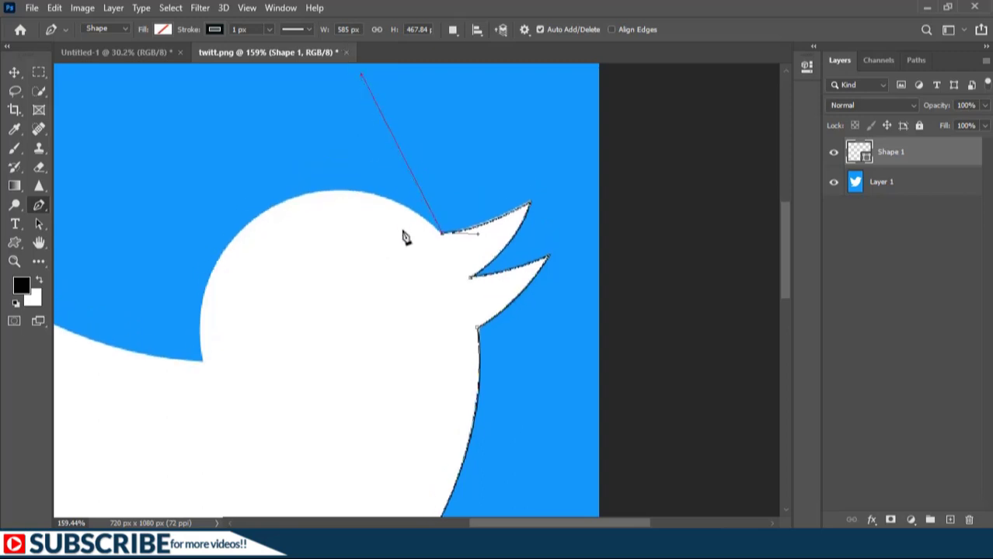
left_click_drag(361, 74, 343, 134)
left_click_drag(202, 362, 228, 506)
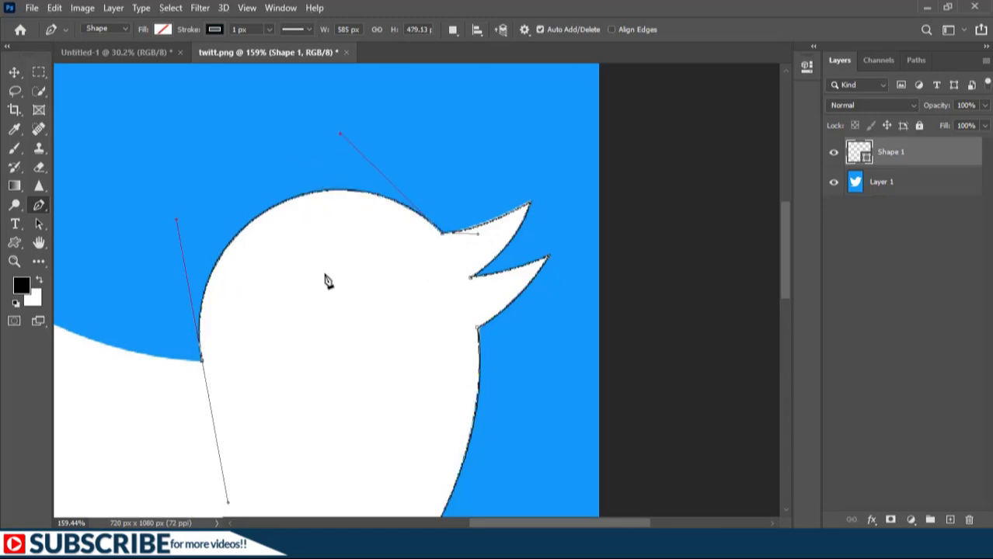
left_click_drag(275, 350, 649, 361)
Trace the wing tips and notches, closing the outline back at the tail
left_click_drag(355, 221, 265, 84)
left_click(355, 221, "alt")
left_click_drag(489, 376, 481, 229)
left_click_drag(390, 255, 286, 177)
left_click(331, 243)
left_click_drag(439, 379, 372, 355)
left_click_drag(259, 326, 259, 326)
left_click_drag(260, 325, 260, 330)
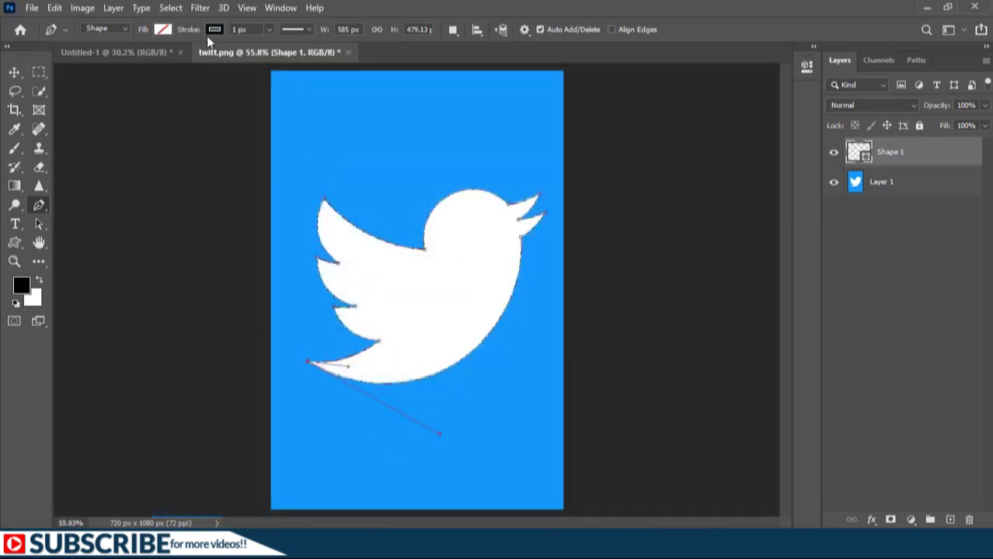
Fill the traced bird with blue and hide the original Layer 1 image
left_click(163, 28)
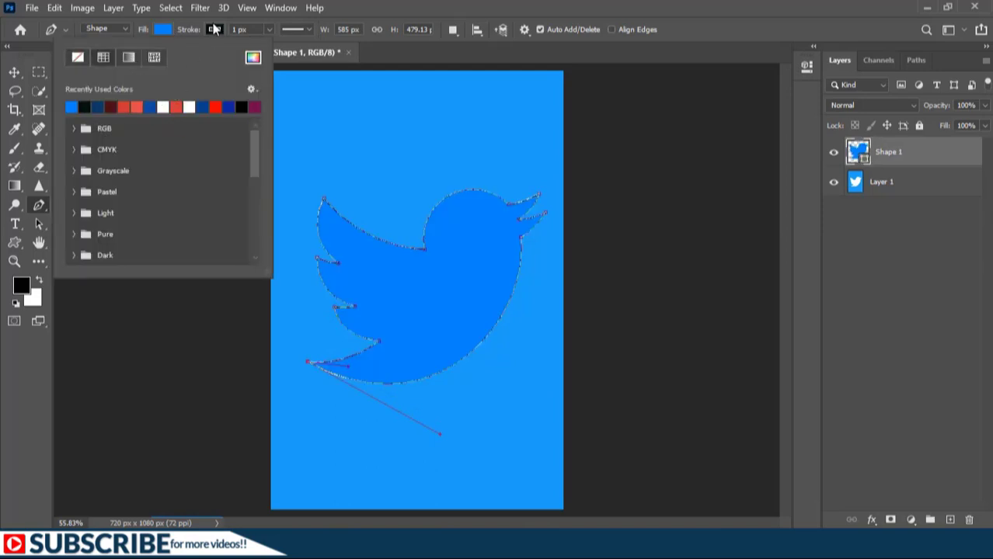
key("Escape")
left_click(834, 181)
left_click(911, 309)
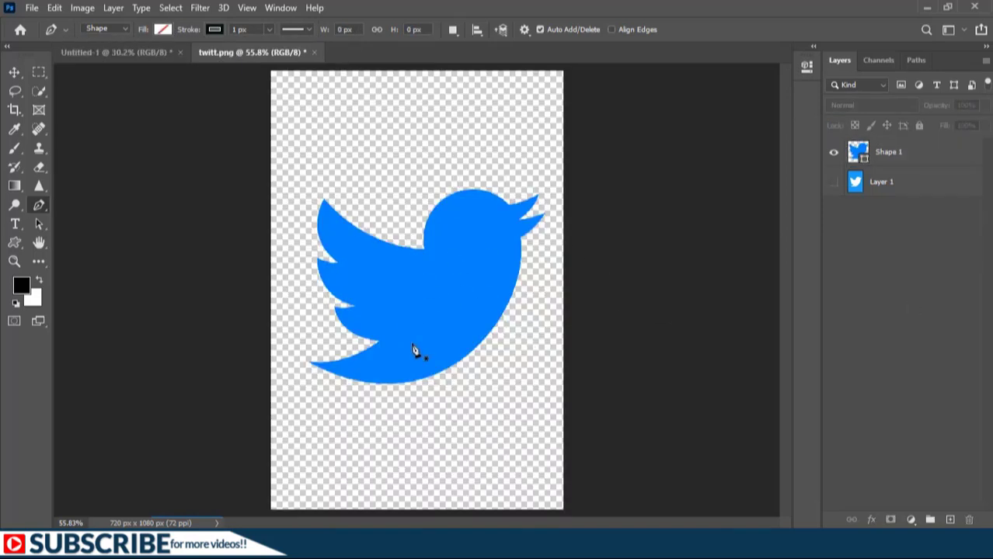
Select the Shape 1 bird layer and start defining it as a custom shape
left_click(891, 153)
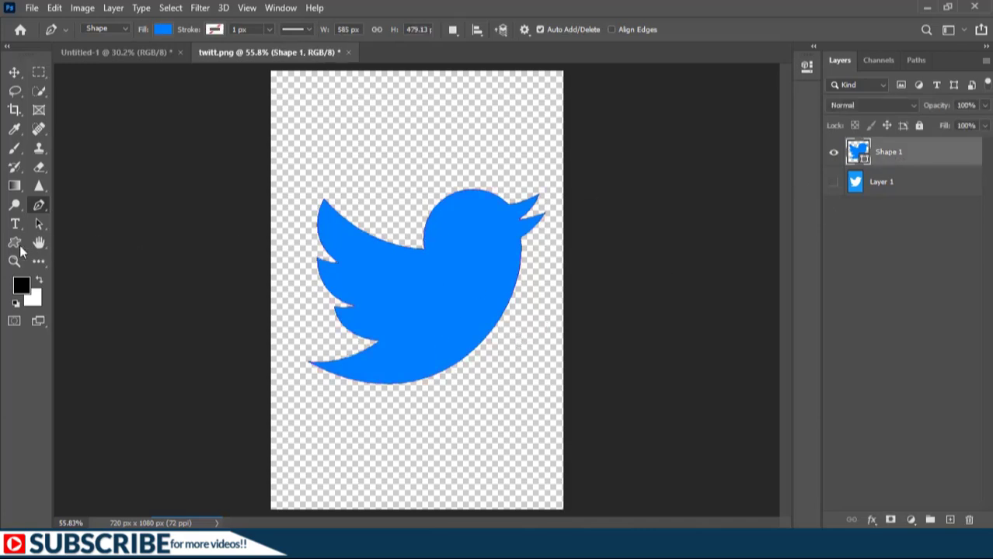
key("shift+u")
right_click(422, 276)
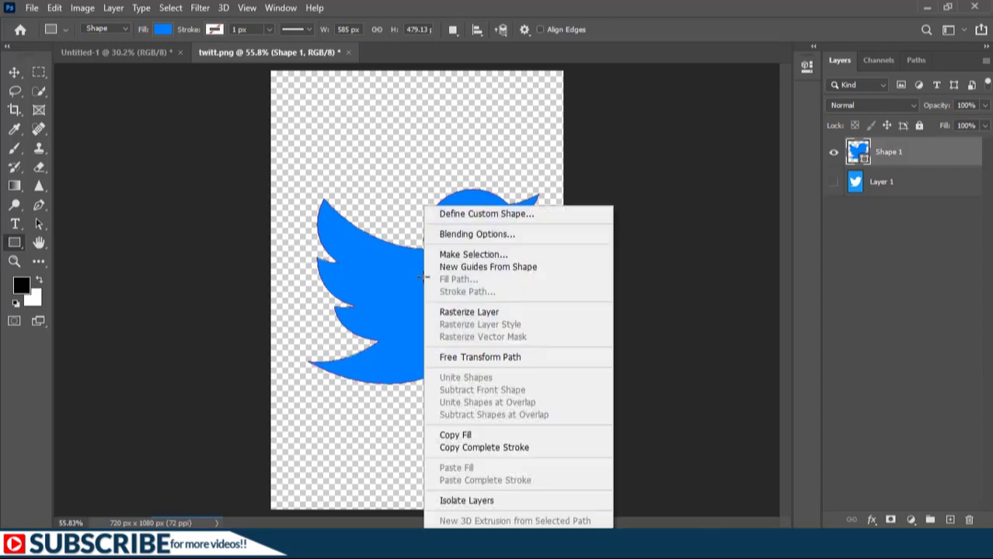
left_click(476, 216)
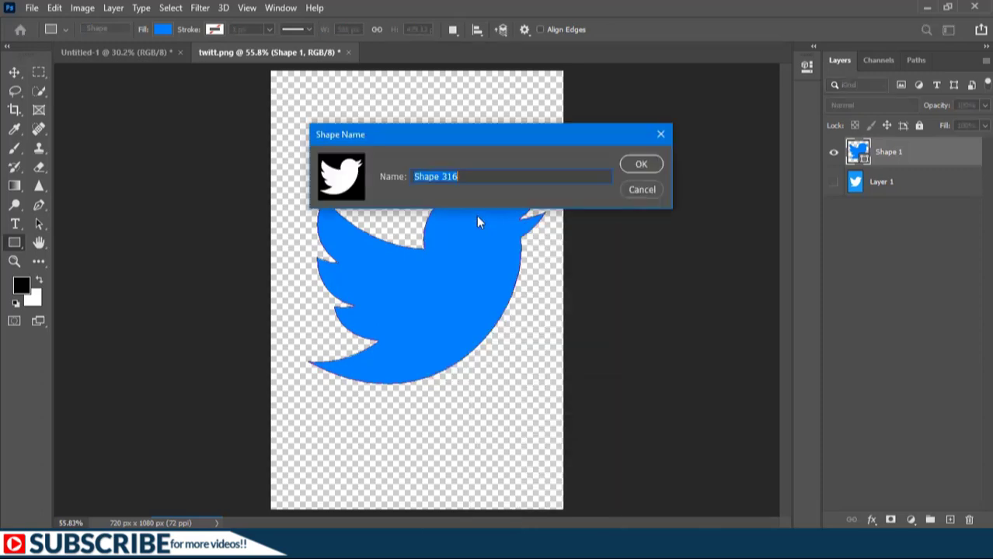